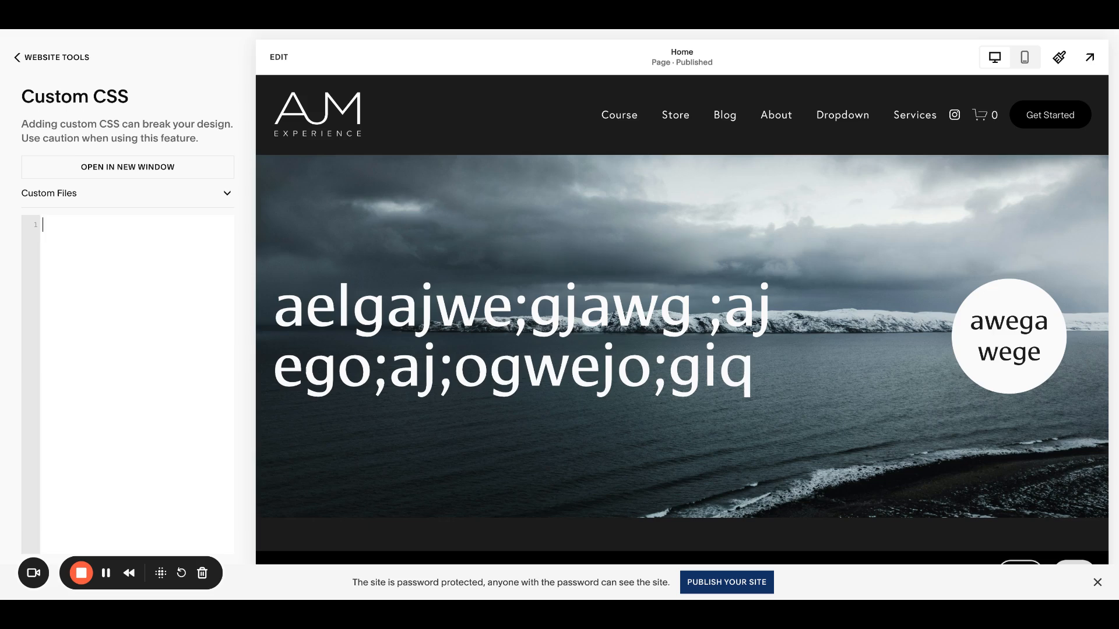
# - Paste the rule .header-nav-item a:hover { color: #7cccbd !important; } into the Custom CSS editor
pyautogui.click(144, 274)
pyautogui.write('.header-nav-item a:hover {  color: #7cccbd !important; }')
pyautogui.press('BackSpace')
pyautogui.press('BackSpace')
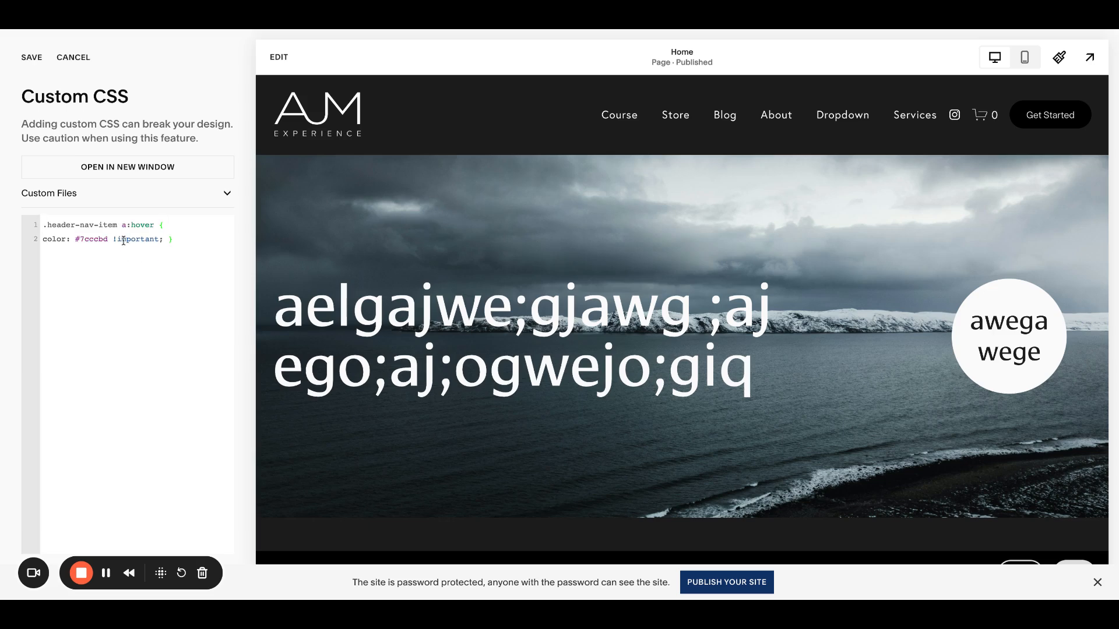
pyautogui.moveTo(118, 226); pyautogui.dragTo(41, 226)
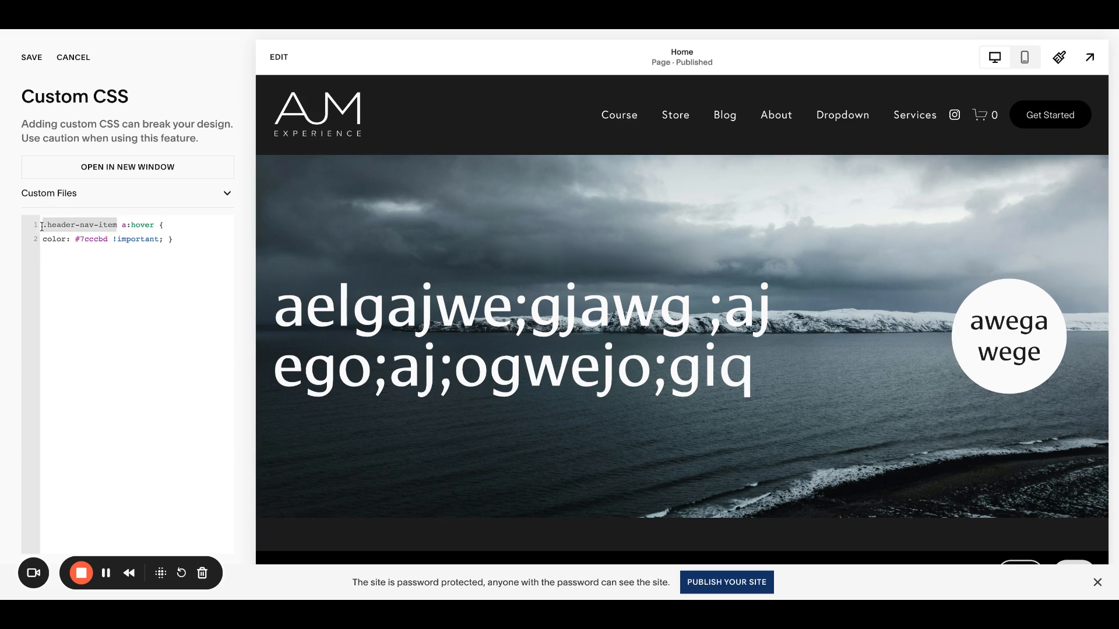
pyautogui.click(126, 224)
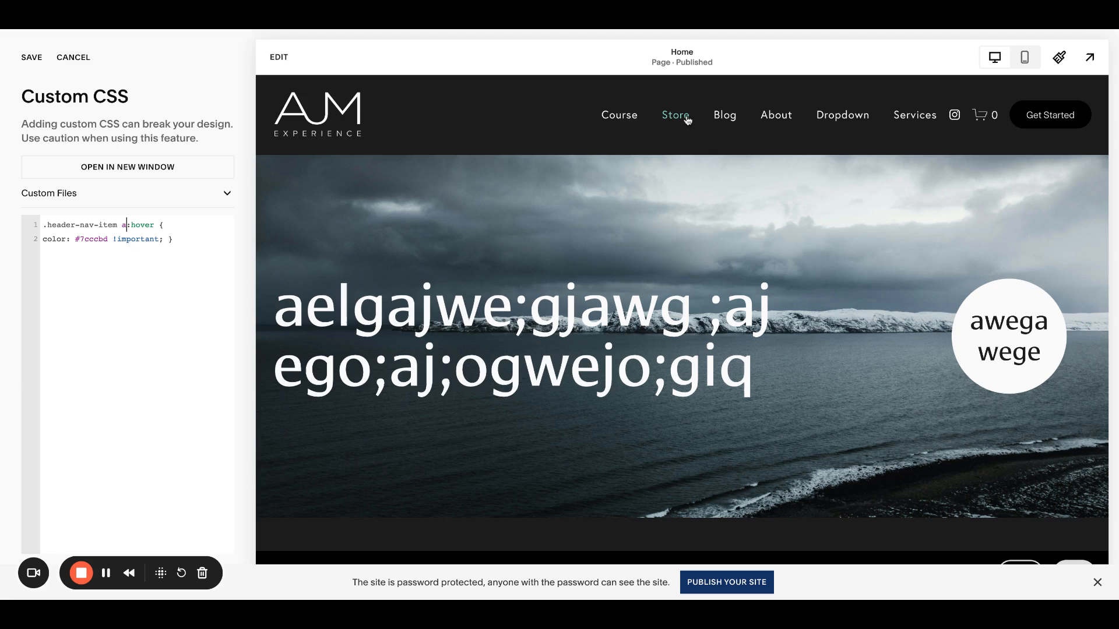
# - Delete all the CSS, then undo to restore the hover colour rule
pyautogui.hotkey('ctrl', 'a')
pyautogui.press('BackSpace')
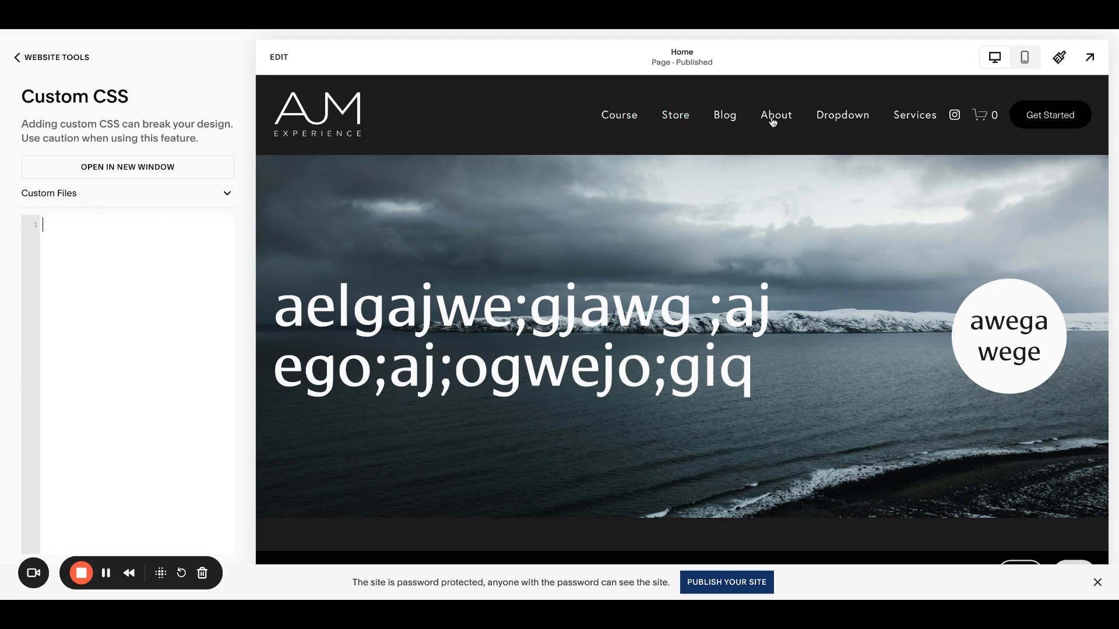
pyautogui.click(148, 225)
pyautogui.hotkey('ctrl', 'z')
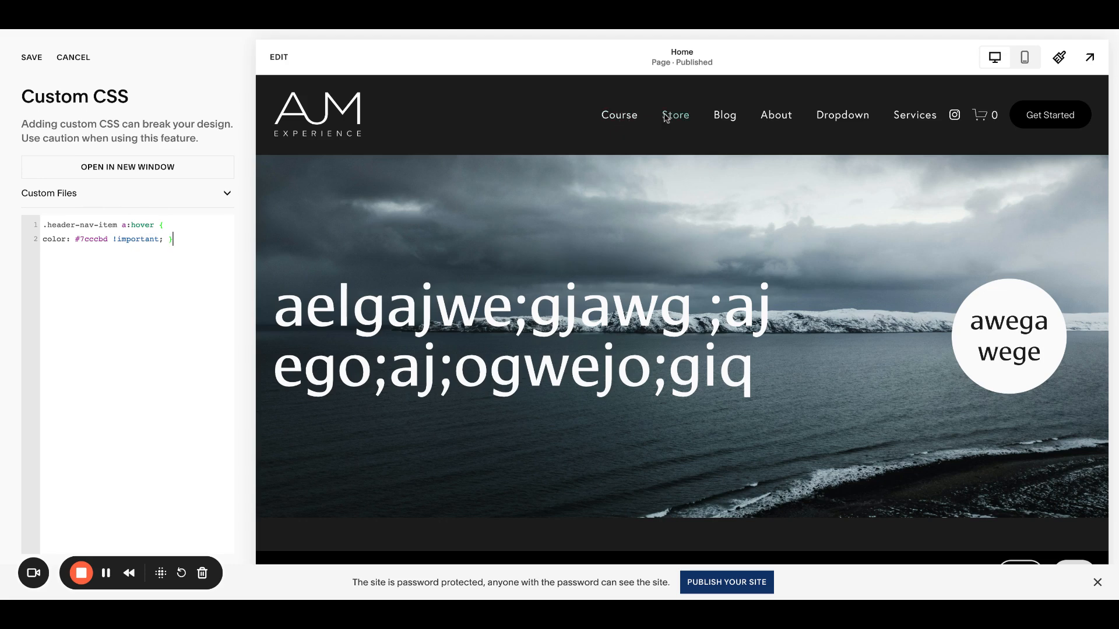
pyautogui.doubleClick(102, 240)
pyautogui.click(173, 238)
pyautogui.click(142, 239)
pyautogui.click(129, 224)
# - Change the selector to .header-nav-item:nth-child(2):hover so only the second header link turns #7cccbd
pyautogui.write(':nth-child(2)')
pyautogui.click(216, 225)
pyautogui.click(132, 225)
pyautogui.press('BackSpace')
pyautogui.press('BackSpace')
pyautogui.click(211, 224)
# - Duplicate the second-link rule on a new line below for the third link (nth-child(3))
pyautogui.moveTo(175, 238); pyautogui.dragTo(15, 232)
pyautogui.hotkey('ctrl', 'c')
pyautogui.click(14, 233)
pyautogui.press('Return')
pyautogui.press('Return')
pyautogui.hotkey('ctrl', 'v')
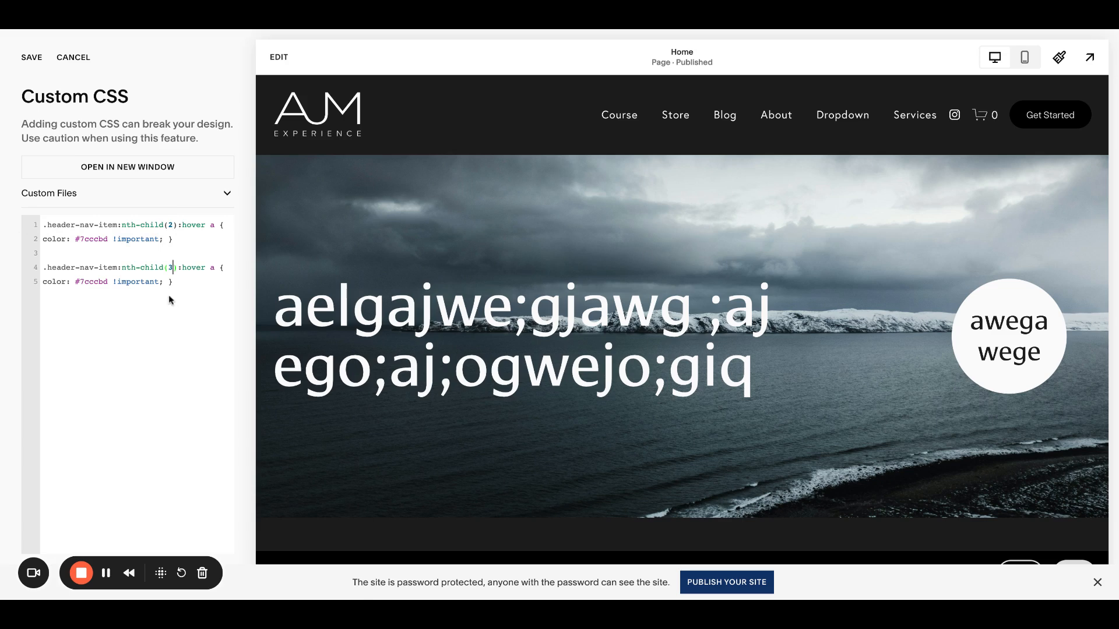
# - Replace the third-link rule's colour with #fac827
pyautogui.moveTo(109, 281); pyautogui.dragTo(79, 282)
pyautogui.write('fac827')
pyautogui.click(214, 295)
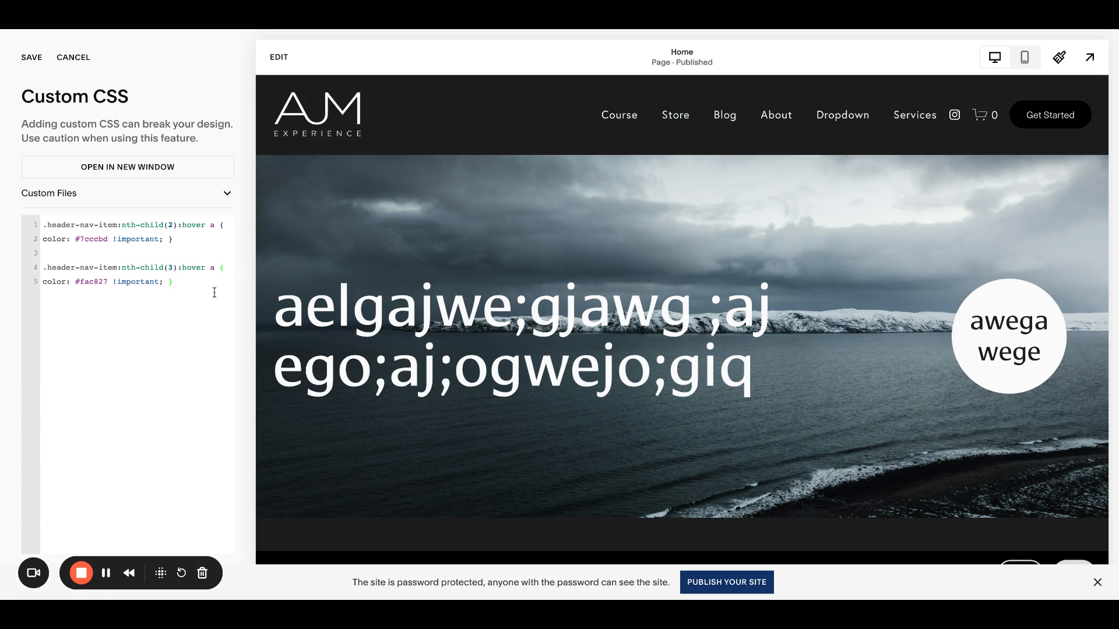